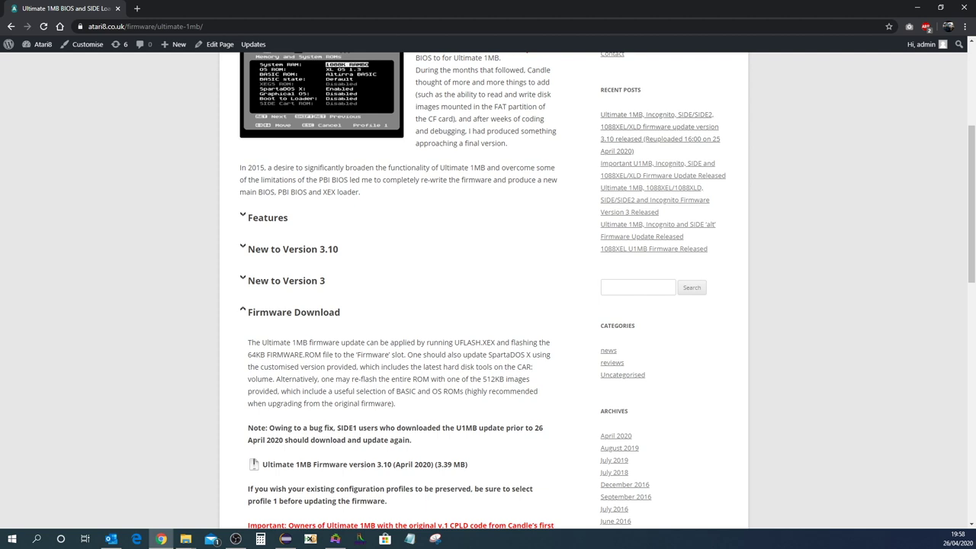
Step: Download the Ultimate 1MB Firmware version 3.10 package and check the firmware.atr image in its ATR folder
{"action": "left_click", "coordinate": [374, 467]}
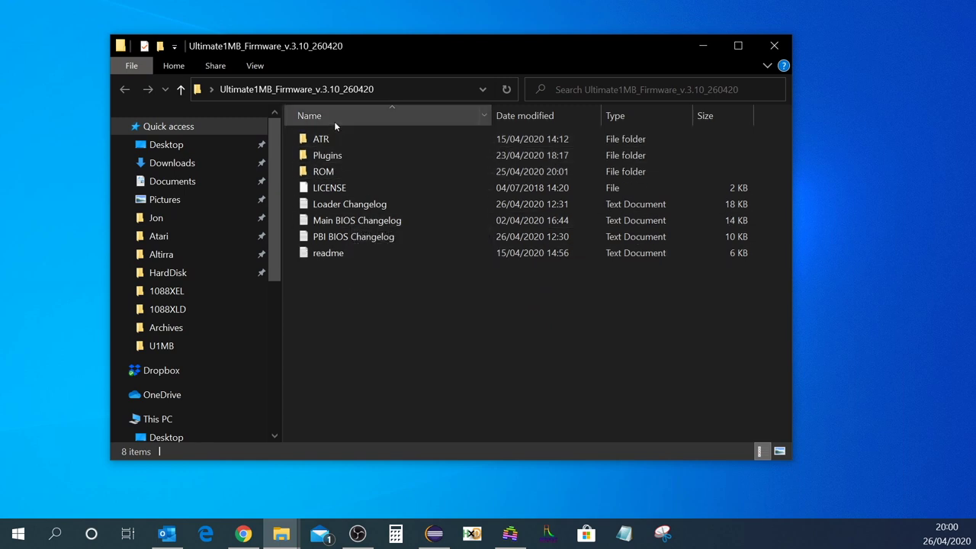
{"action": "mouse_move", "coordinate": [329, 142]}
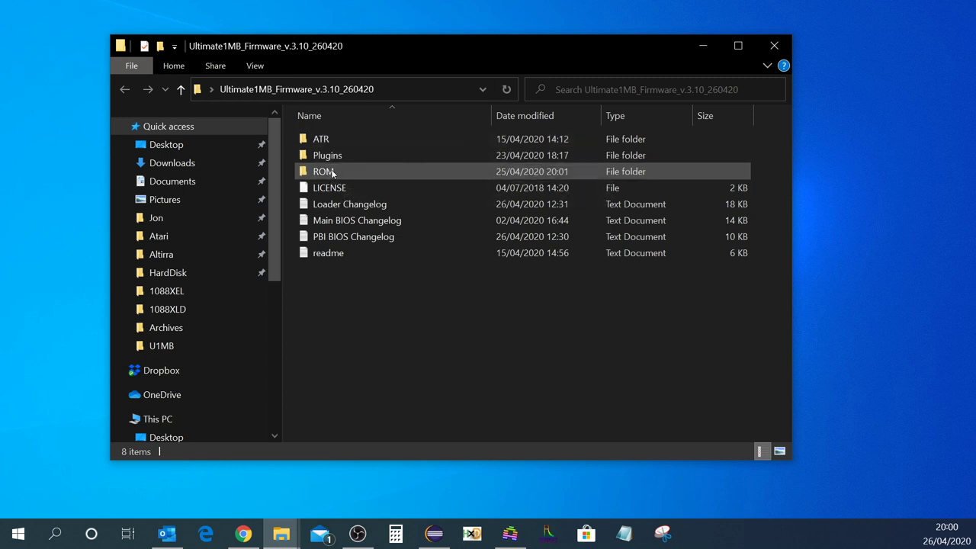
{"action": "double_click", "coordinate": [346, 138]}
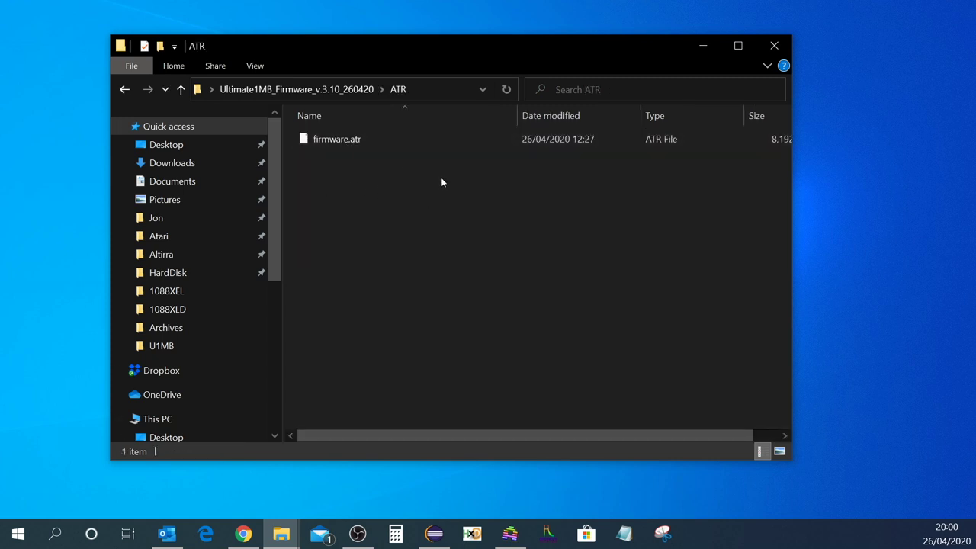
{"action": "left_click", "coordinate": [359, 141]}
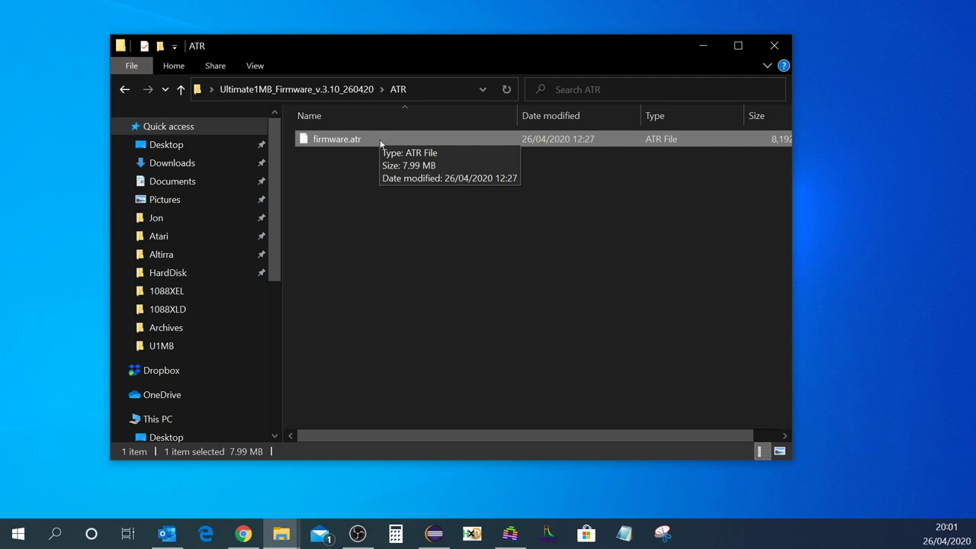
{"action": "left_click", "coordinate": [124, 89]}
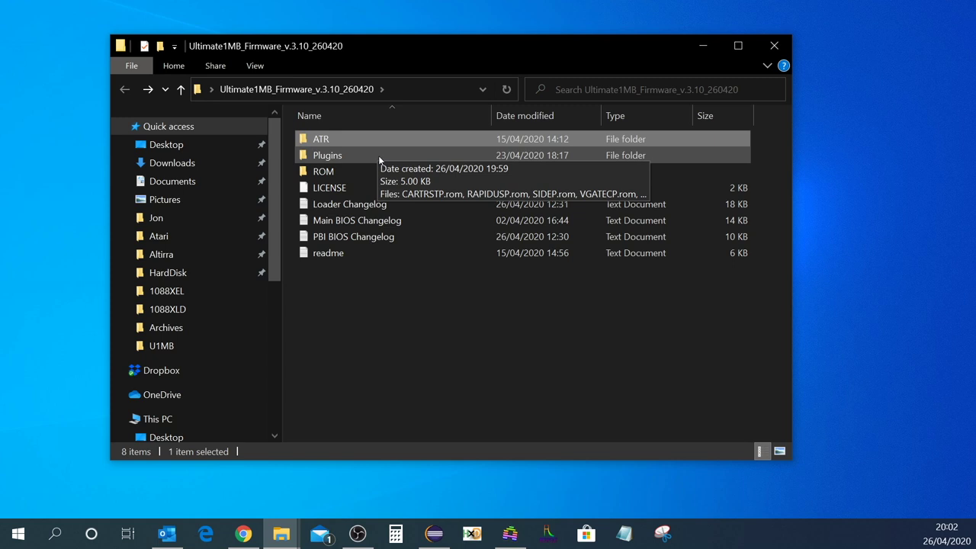
Step: Look through the ROM folder of the firmware package, including uflash.xex and ultimate.rom, and return to the package's main folder
{"action": "double_click", "coordinate": [352, 171]}
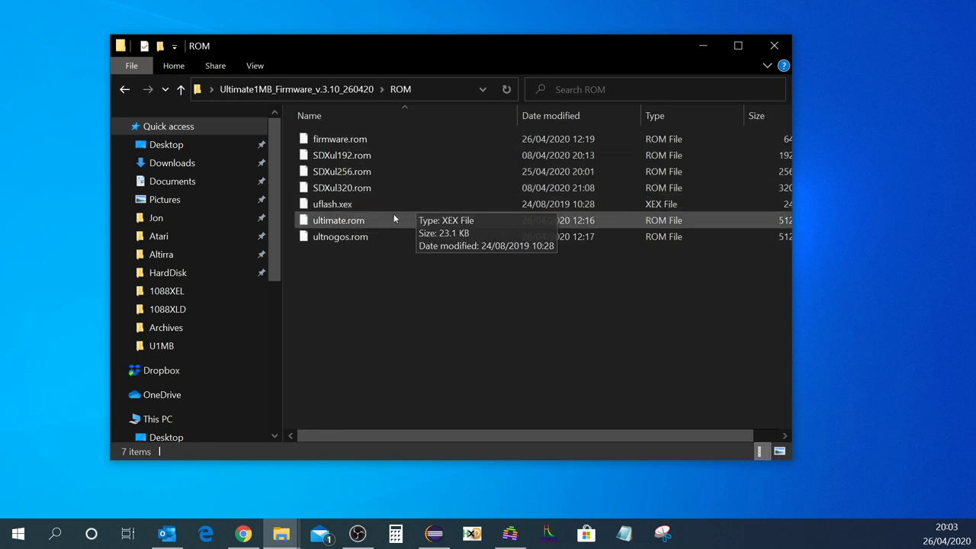
{"action": "mouse_move", "coordinate": [380, 215]}
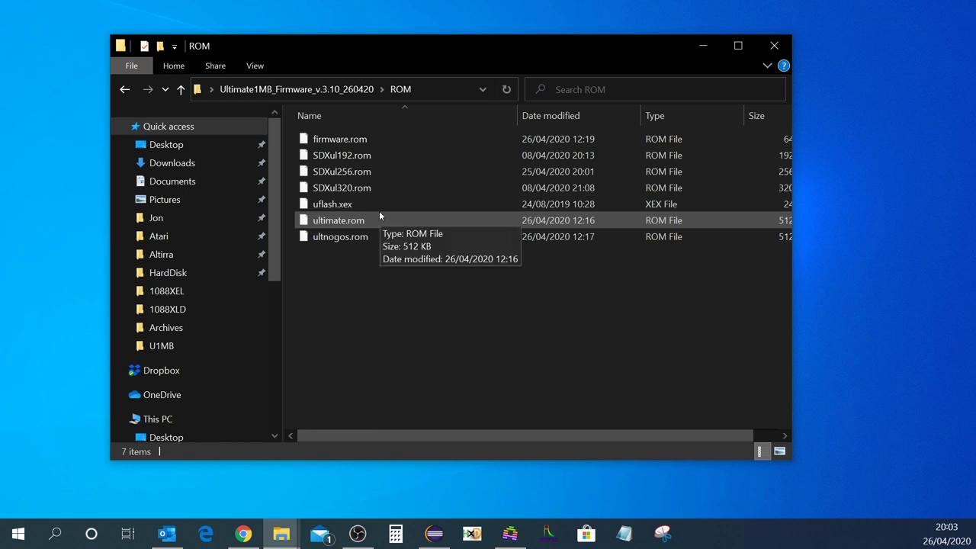
{"action": "left_click", "coordinate": [379, 215]}
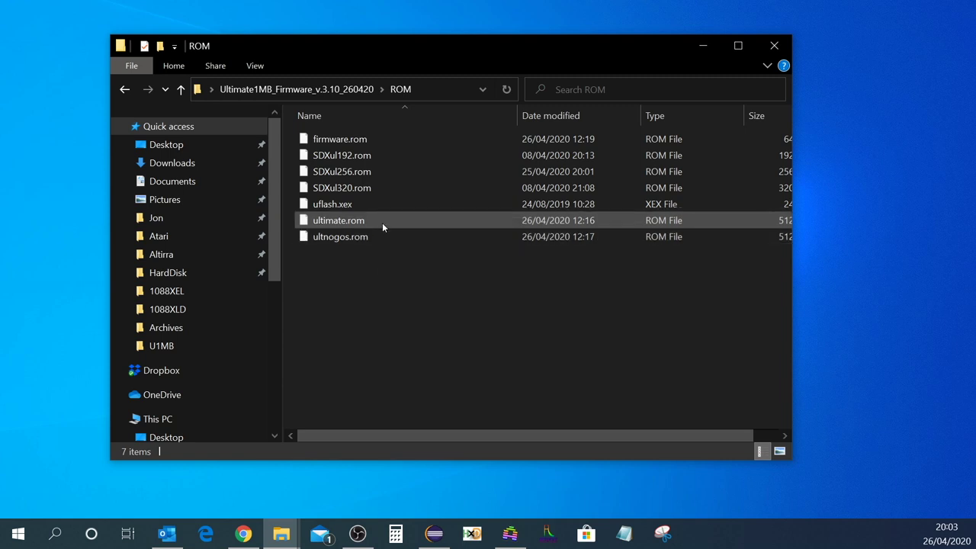
{"action": "key", "text": "alt+Up"}
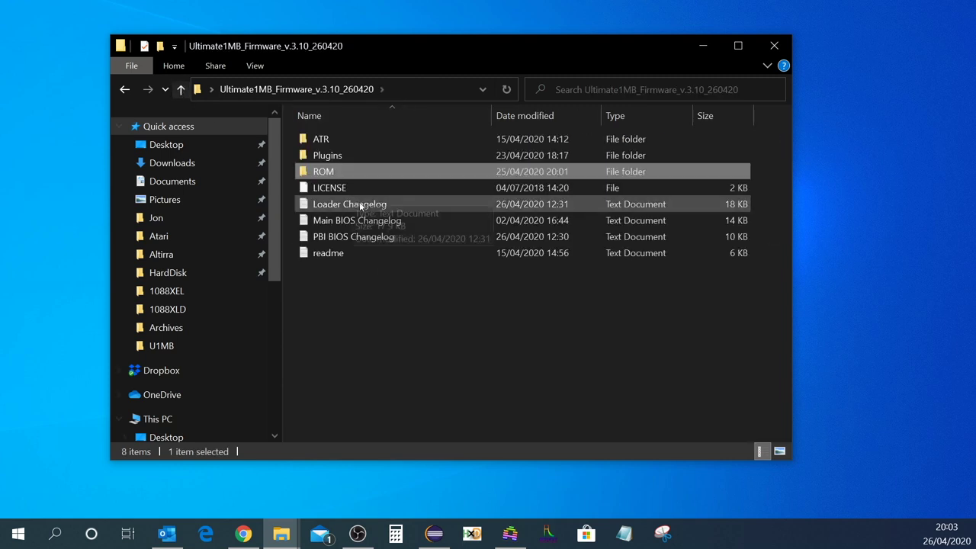
Step: Check the Plugins folder's contents and open the readme file in the firmware package's main folder
{"action": "double_click", "coordinate": [353, 154]}
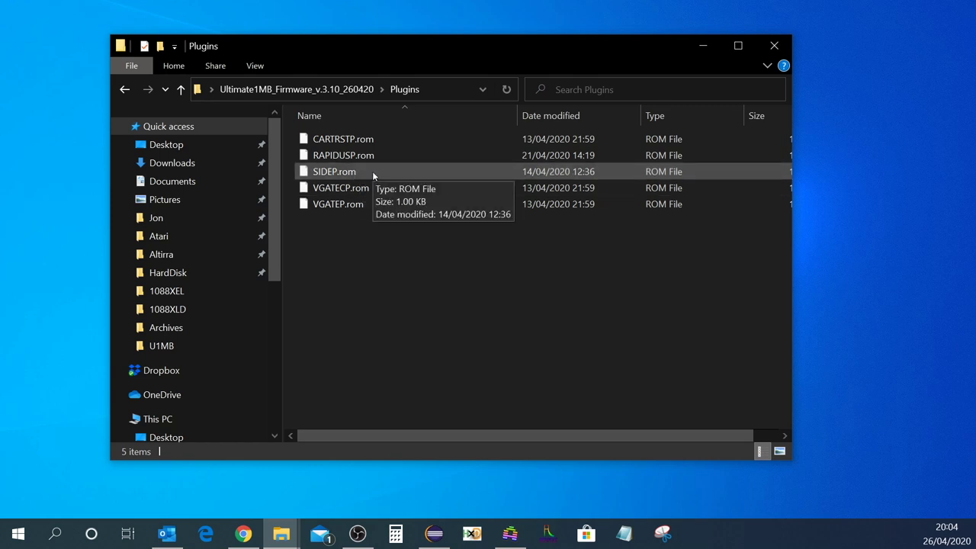
{"action": "left_click", "coordinate": [180, 89]}
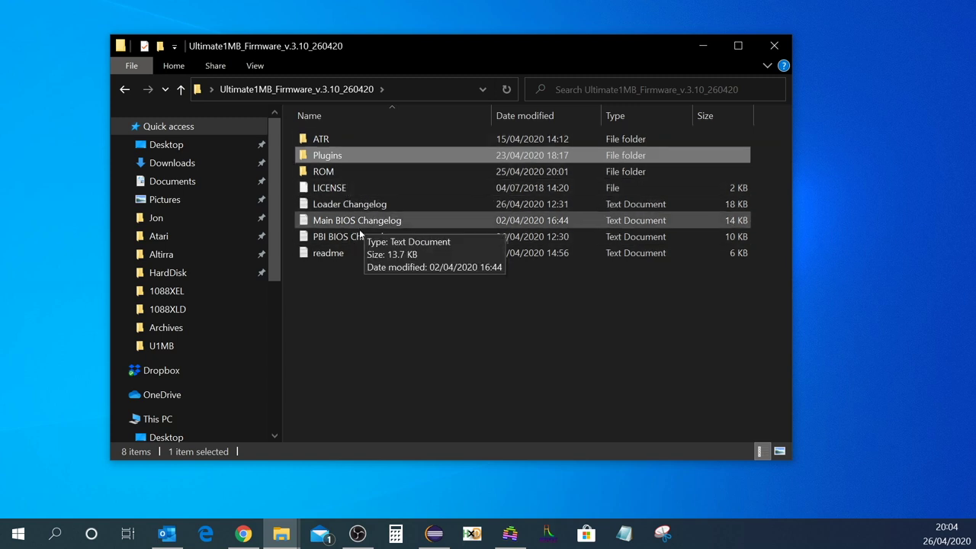
{"action": "left_click", "coordinate": [340, 257]}
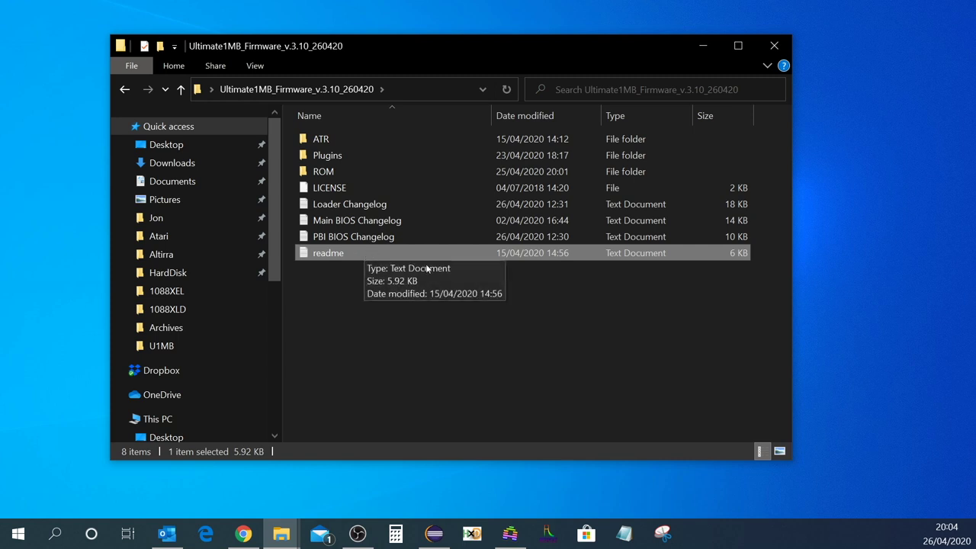
{"action": "double_click", "coordinate": [368, 252]}
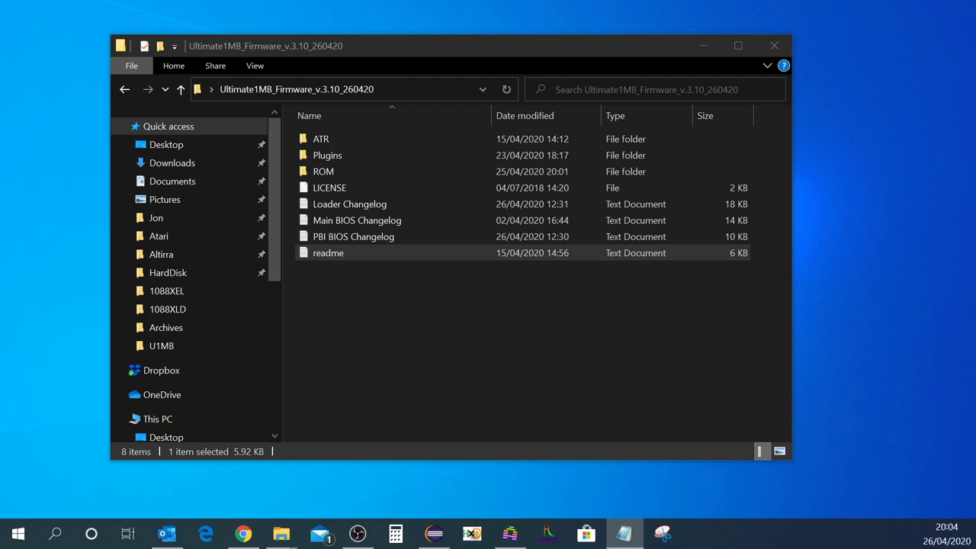
Step: Switch to RespeQt, move its window over the folder window and enlarge it
{"action": "left_click", "coordinate": [281, 533]}
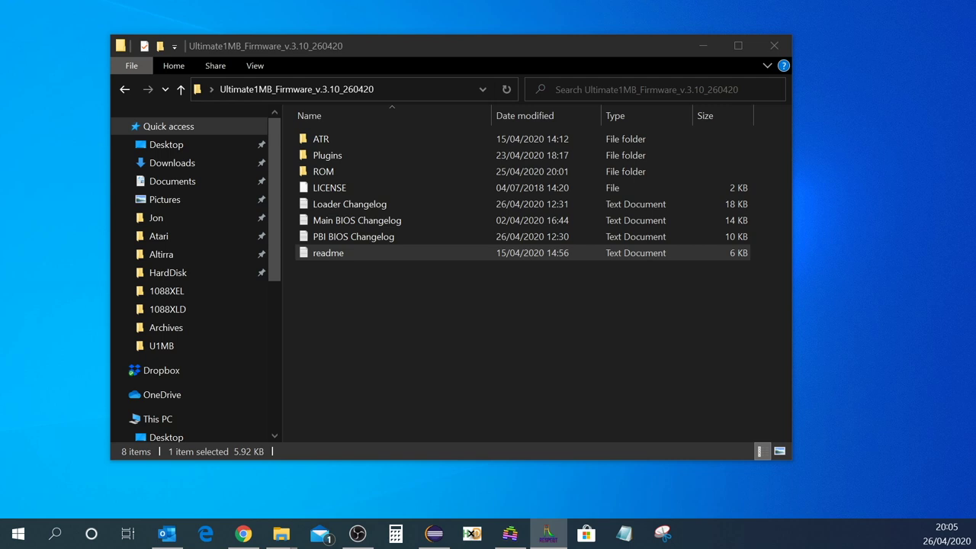
{"action": "left_click_drag", "start_coordinate": [450, 92], "coordinate": [400, 60]}
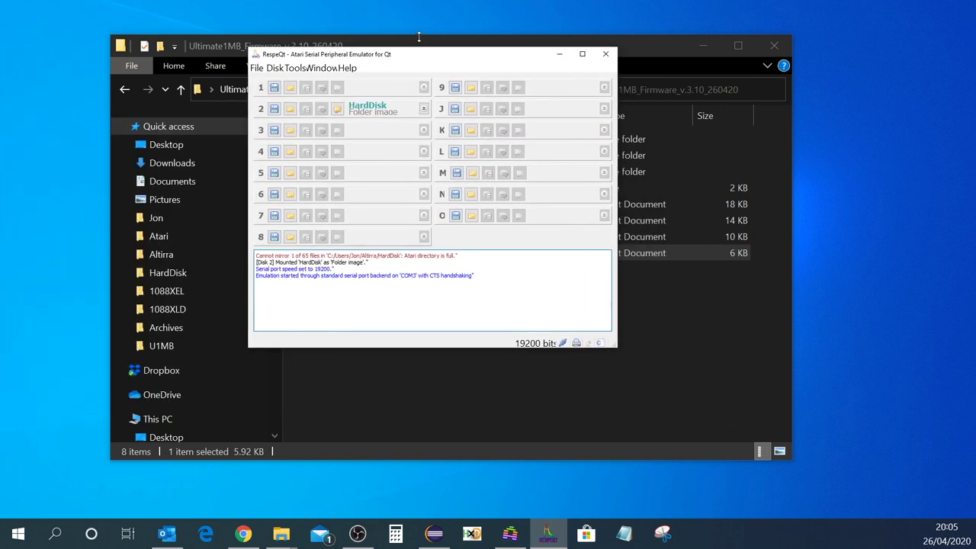
{"action": "left_click_drag", "start_coordinate": [407, 55], "coordinate": [336, 41]}
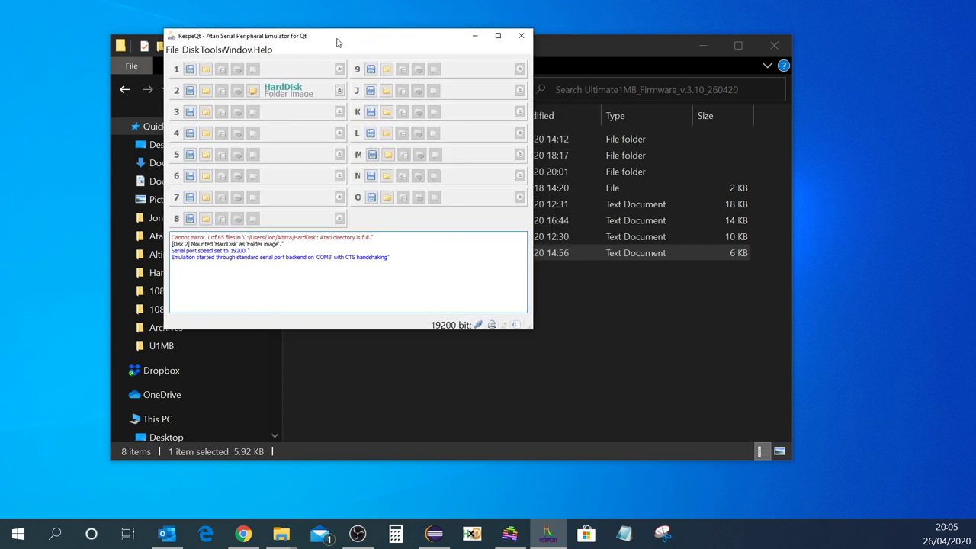
{"action": "left_click_drag", "start_coordinate": [331, 38], "coordinate": [336, 43]}
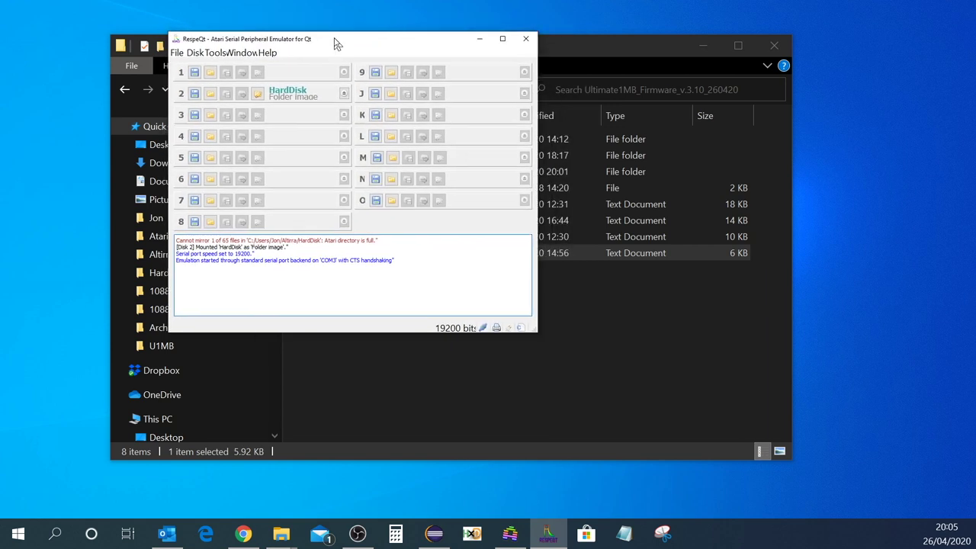
{"action": "left_click", "coordinate": [527, 39]}
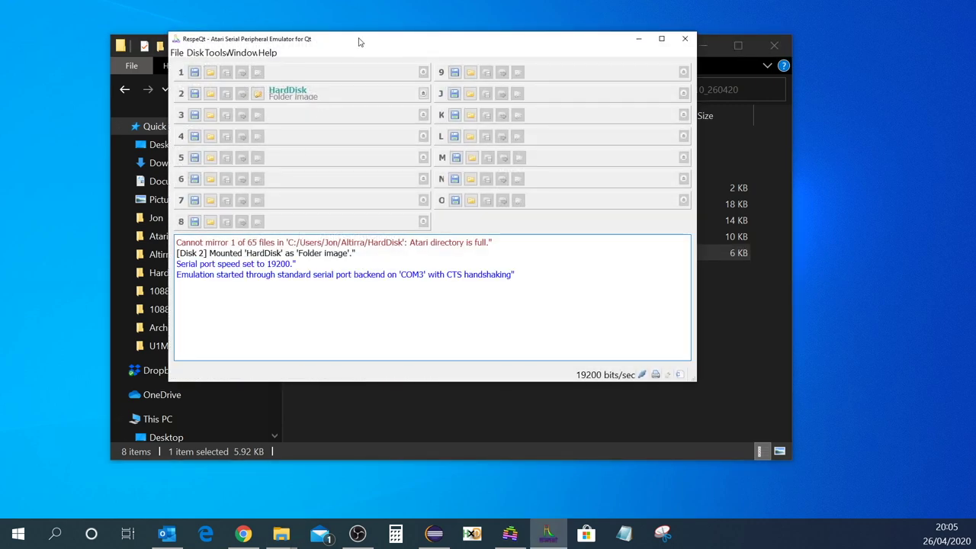
{"action": "left_click_drag", "start_coordinate": [360, 42], "coordinate": [352, 39]}
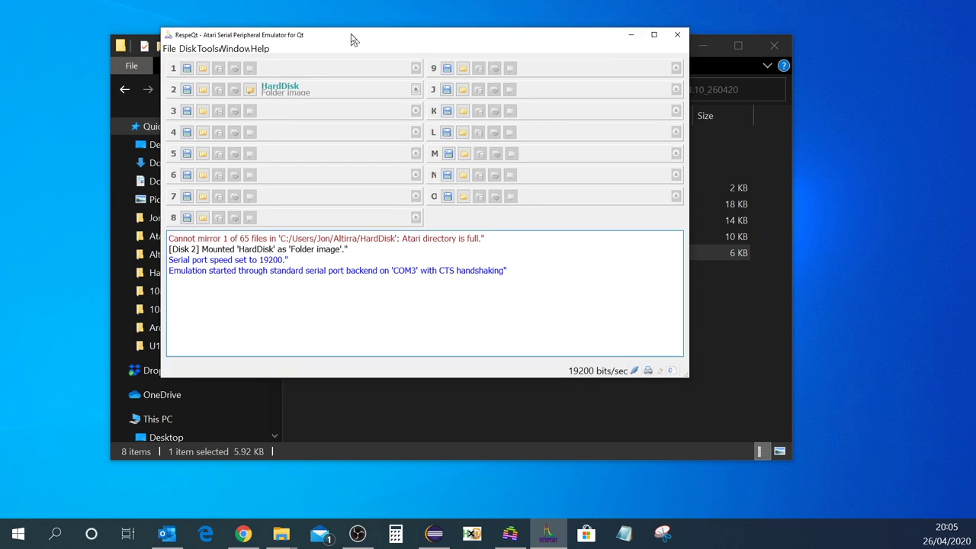
{"action": "left_click", "coordinate": [171, 49]}
{"action": "mouse_move", "coordinate": [254, 53]}
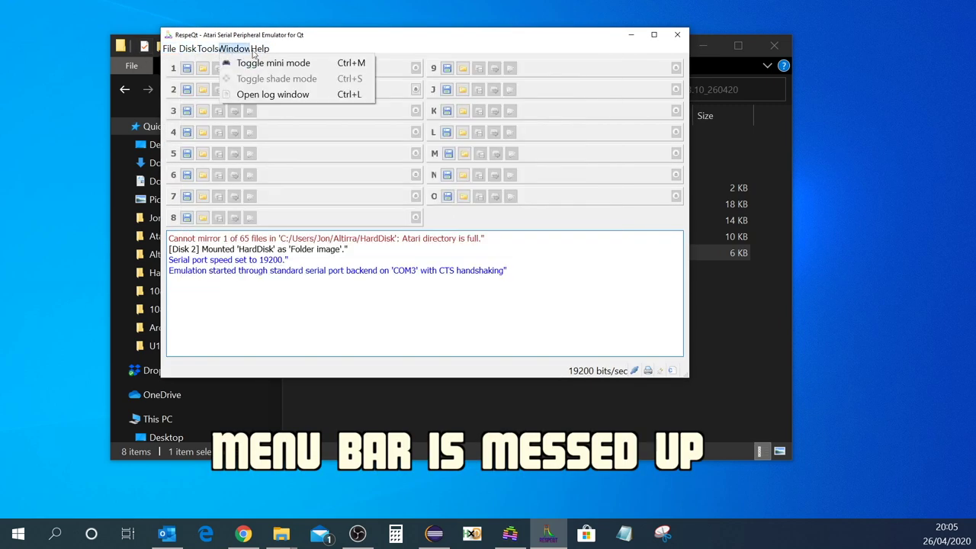
{"action": "mouse_move", "coordinate": [211, 50]}
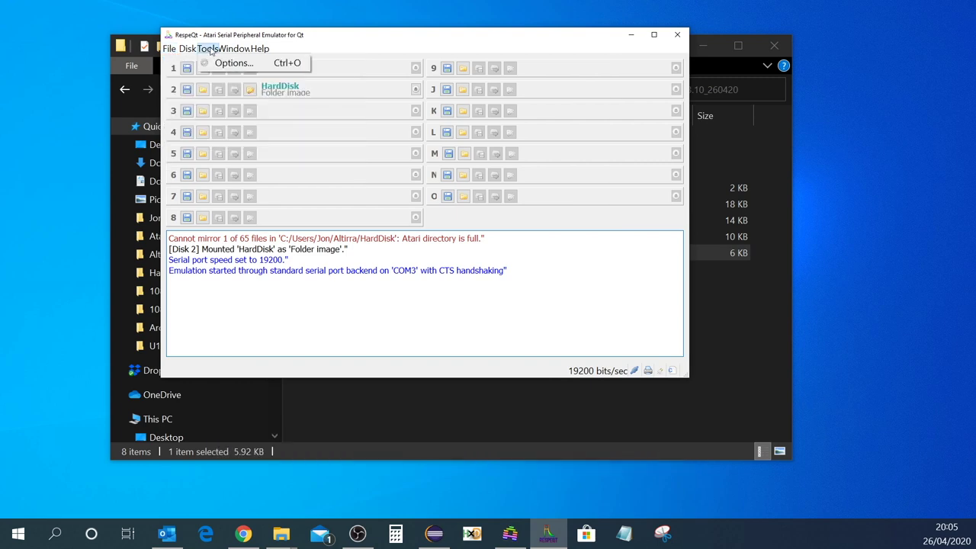
{"action": "mouse_move", "coordinate": [173, 48]}
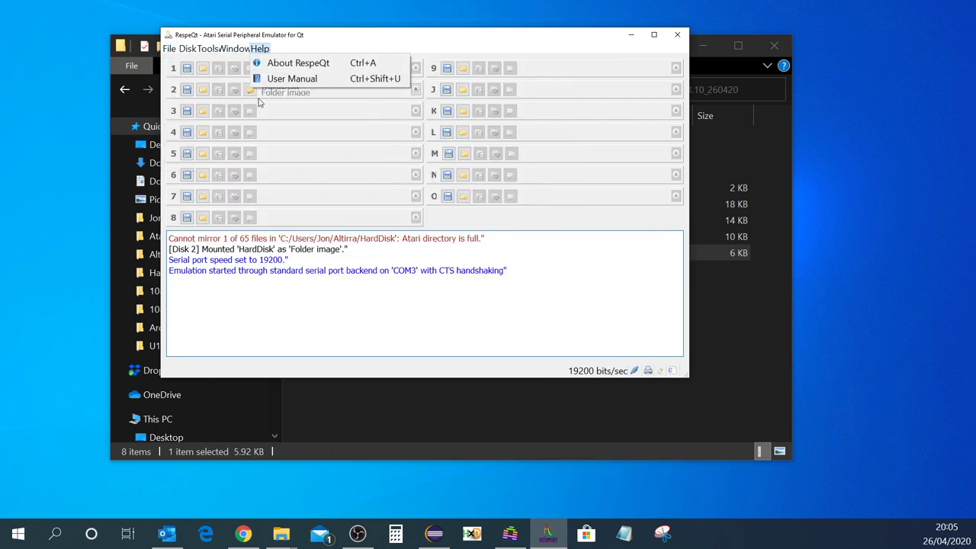
{"action": "left_click", "coordinate": [382, 42]}
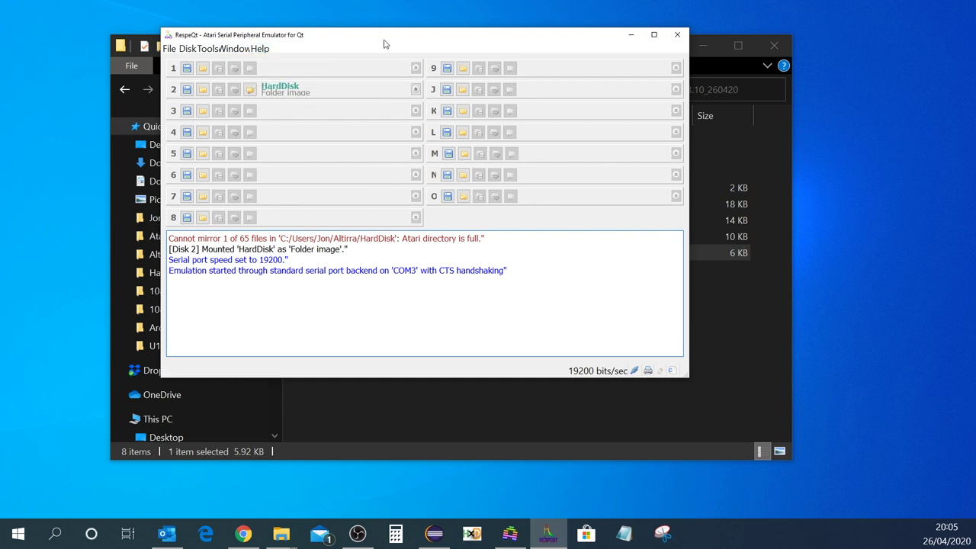
Step: Mount firmware.atr from the ATR folder of Ultimate1MB_Firmware_v.3.10_260420 on the desktop in disk slot 1
{"action": "left_click_drag", "start_coordinate": [406, 45], "coordinate": [425, 54]}
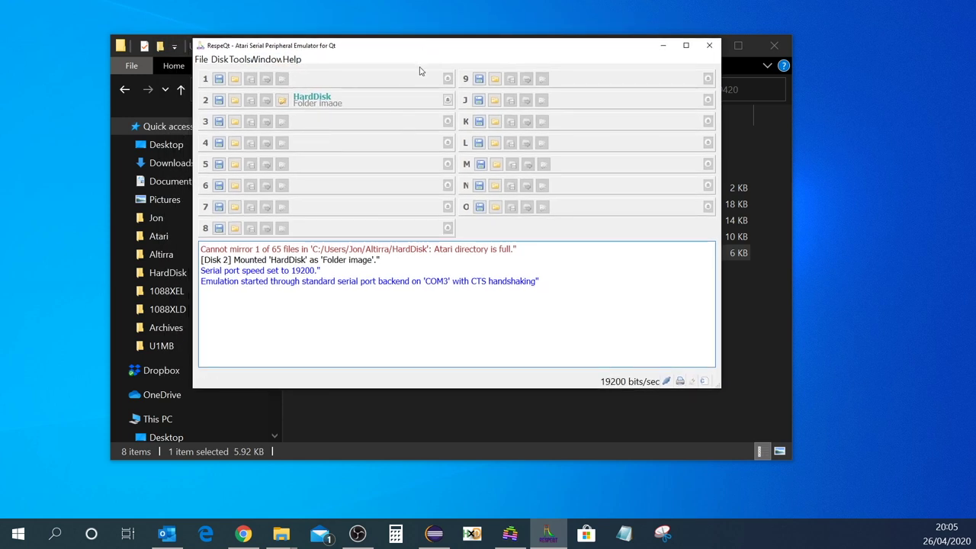
{"action": "left_click", "coordinate": [219, 79]}
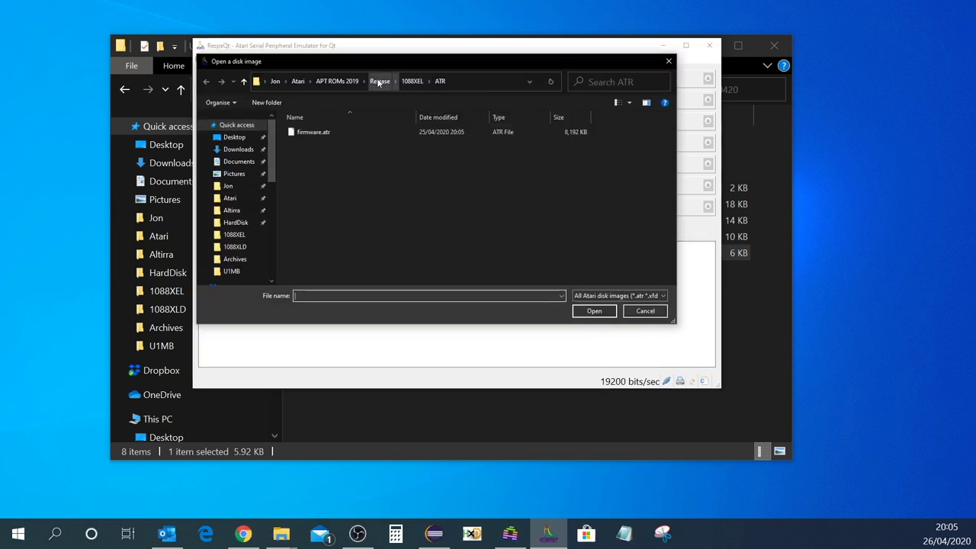
{"action": "left_click", "coordinate": [252, 140]}
{"action": "double_click", "coordinate": [583, 149]}
{"action": "double_click", "coordinate": [315, 133]}
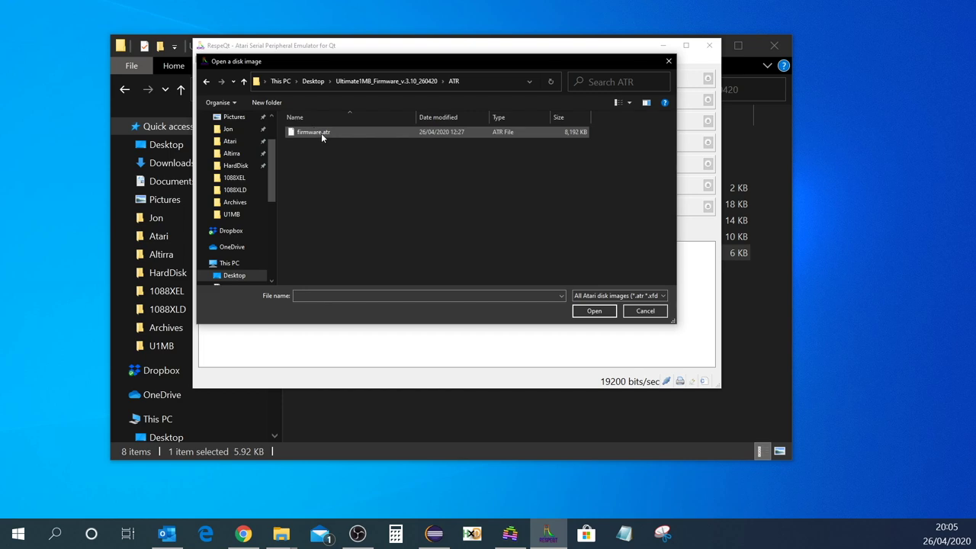
{"action": "double_click", "coordinate": [322, 133]}
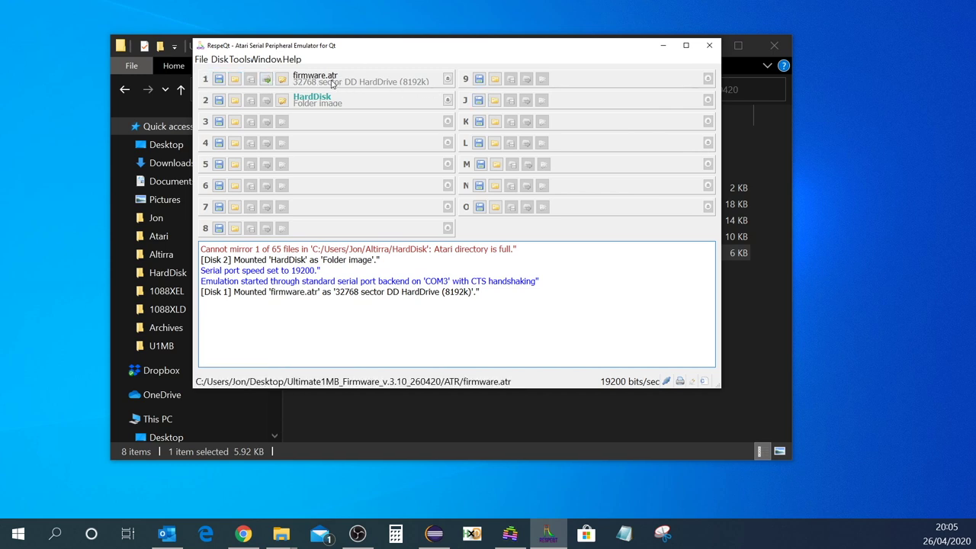
{"action": "left_click_drag", "start_coordinate": [348, 52], "coordinate": [354, 48]}
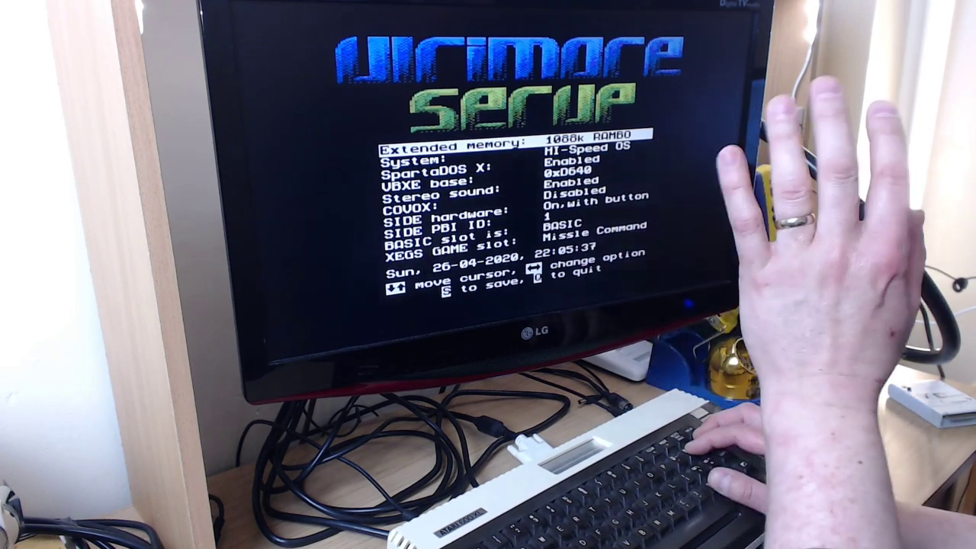
Step: Set SIDE hardware to Disabled in the Ultimate setup on the Atari
{"action": "key", "text": "Down"}
{"action": "key", "text": "Down"}
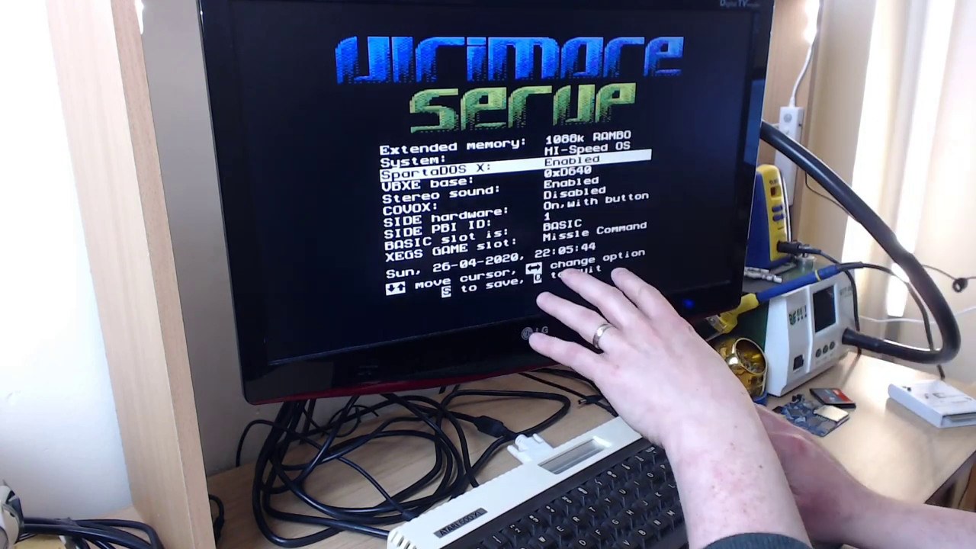
{"action": "key", "text": "Down"}
{"action": "key", "text": "Down"}
{"action": "key", "text": "Down"}
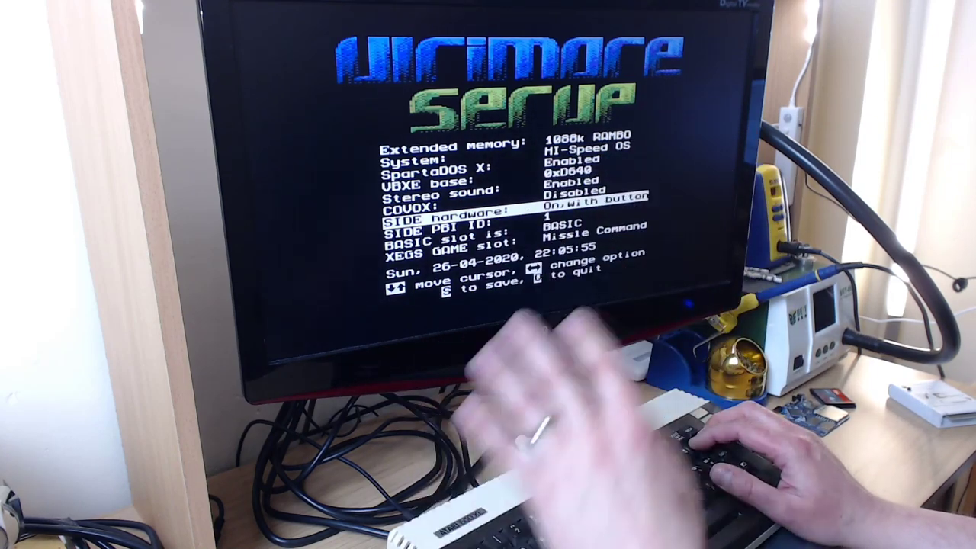
{"action": "key", "text": "Return"}
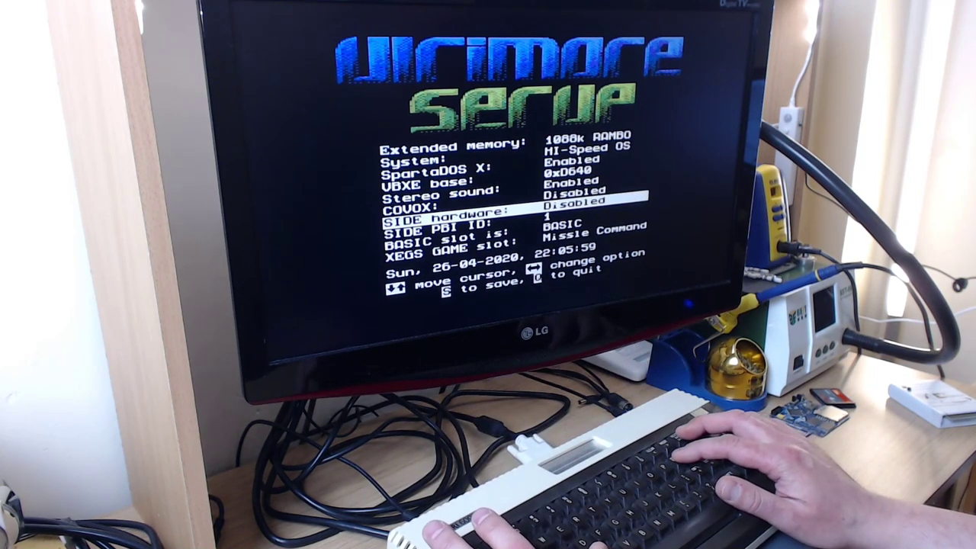
Step: Go back to the System setting, save the Ultimate setup and quit it to boot SpartaDOS X
{"action": "key", "text": "Up"}
{"action": "key", "text": "Up"}
{"action": "key", "text": "Up"}
{"action": "key", "text": "Up"}
{"action": "key", "text": "Up"}
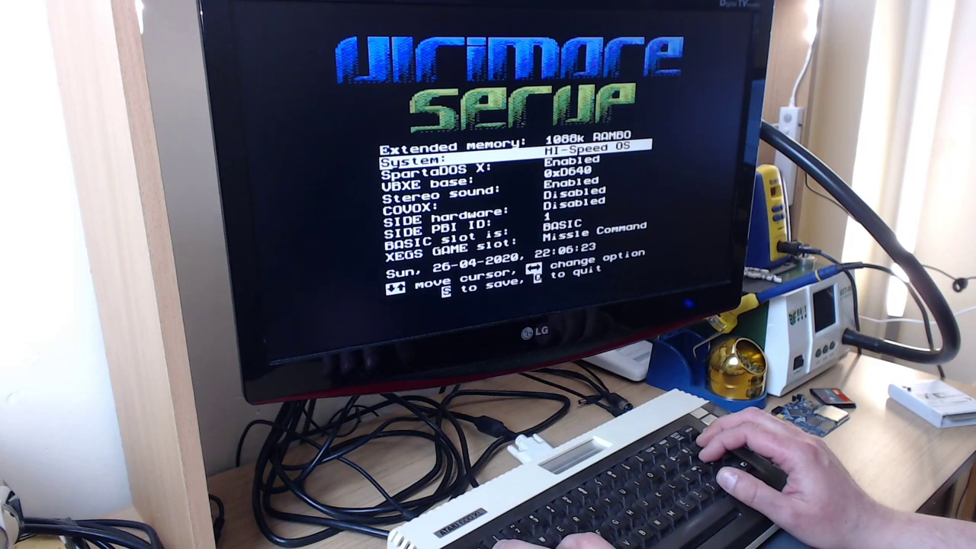
{"action": "key", "text": "s"}
{"action": "key", "text": "q"}
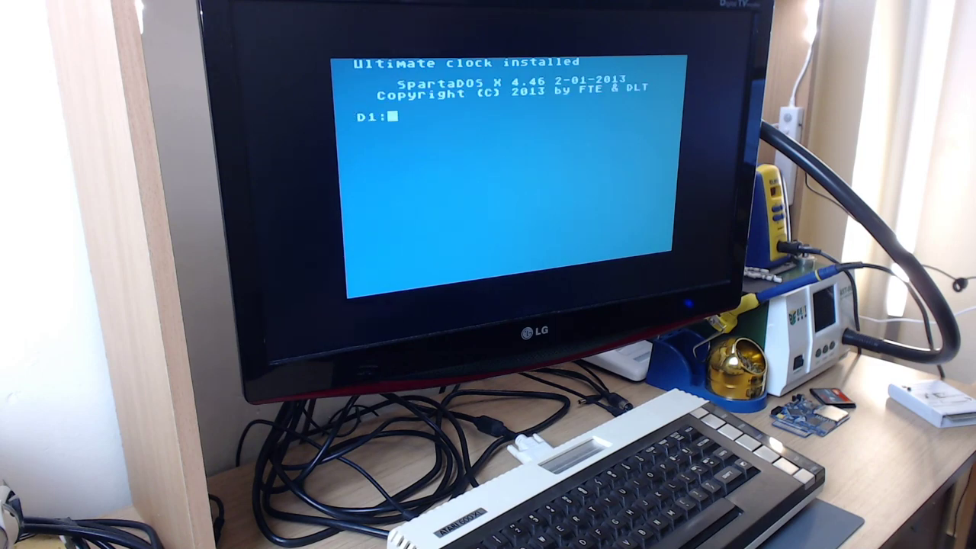
Step: List the directory of drive D1: and, after resetting the Atari, run UFLASH.XEX
{"action": "type", "text": "DIR"}
{"action": "key", "text": "Return"}
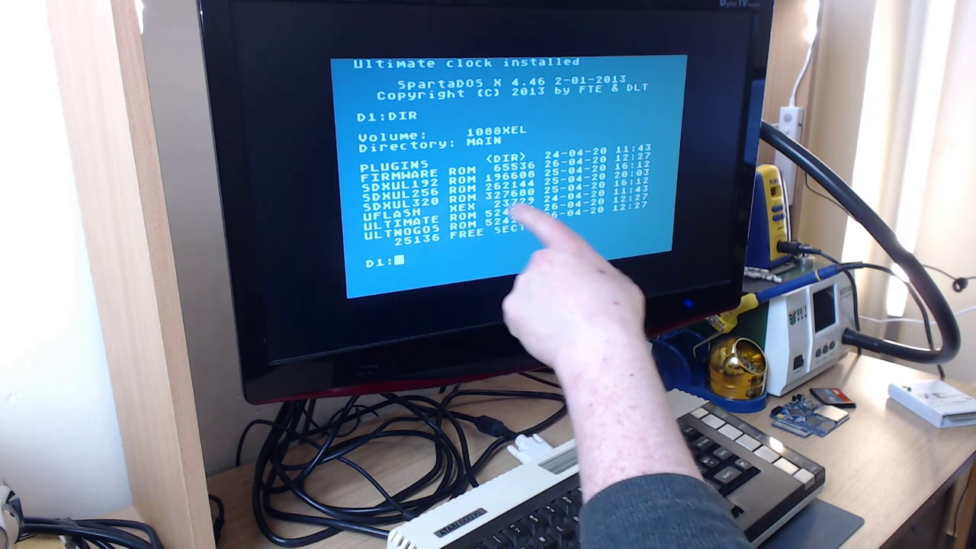
{"action": "key", "text": "F5"}
{"action": "type", "text": "UFLASH.XEX"}
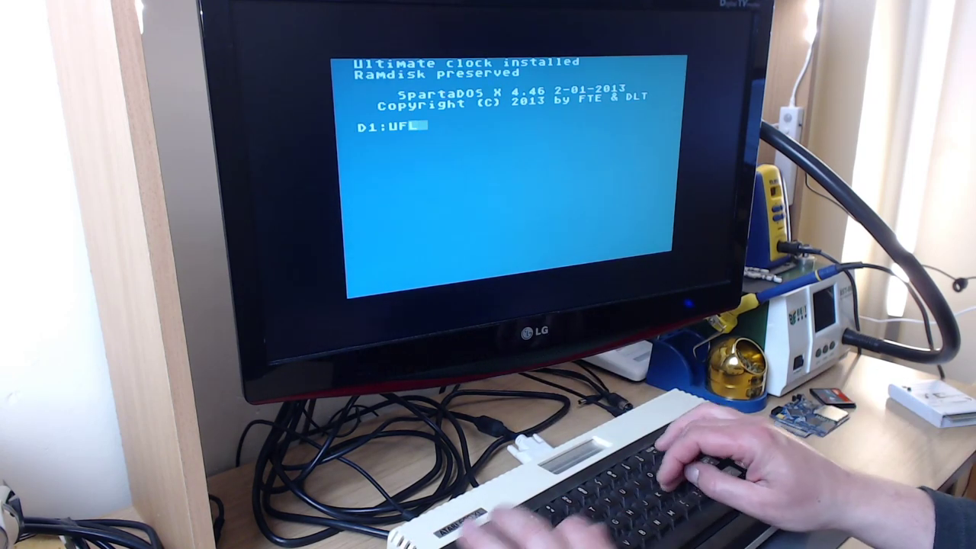
{"action": "key", "text": "Return"}
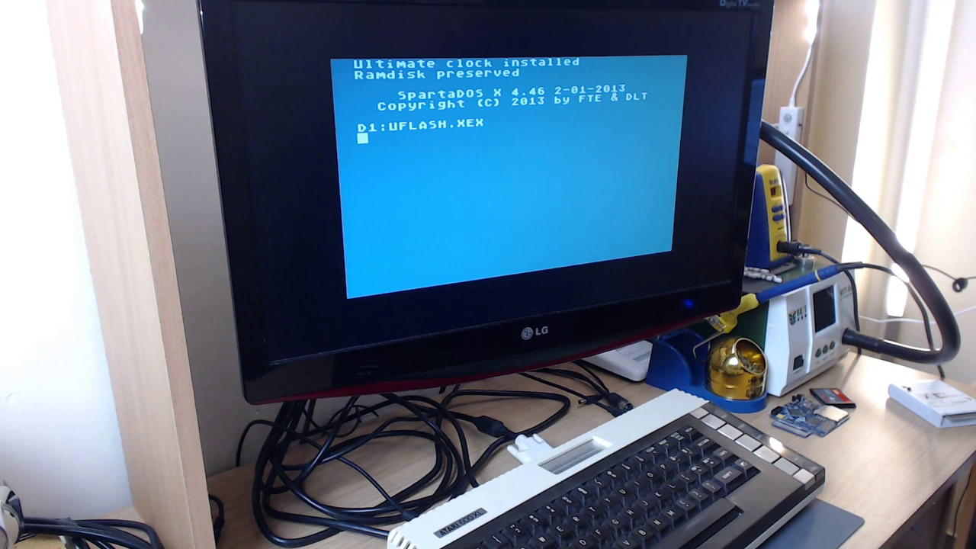